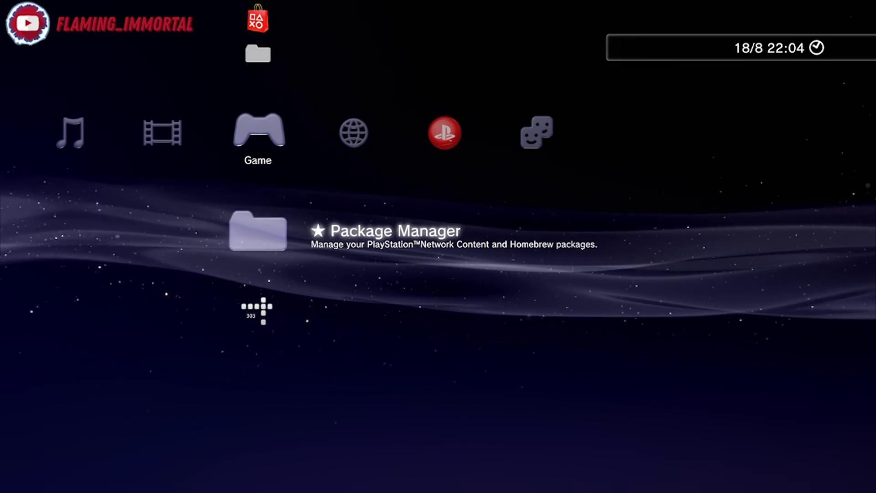
# Install multiMAN_MOD.pkg from PS3 System Storage through Package Manager.
pyautogui.press('Up')
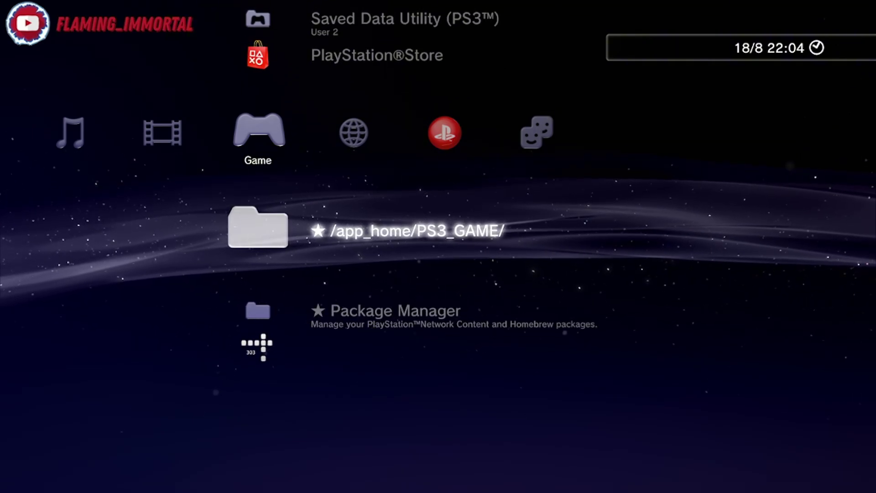
pyautogui.press('Down')
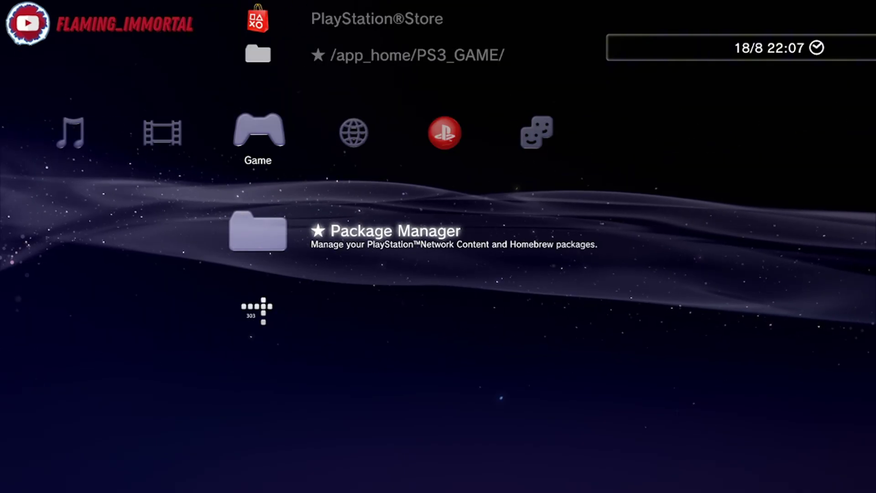
pyautogui.press('Return')
pyautogui.press('Return')
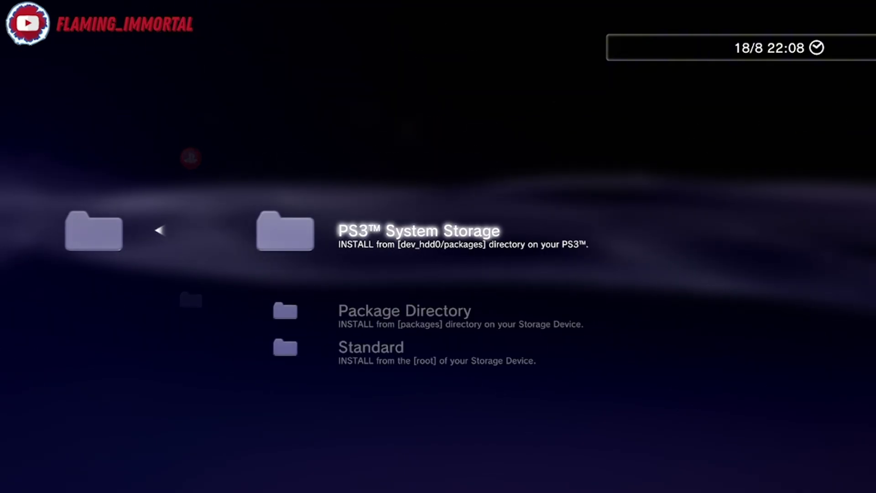
pyautogui.press('Return')
pyautogui.press('Down')
pyautogui.press('Down')
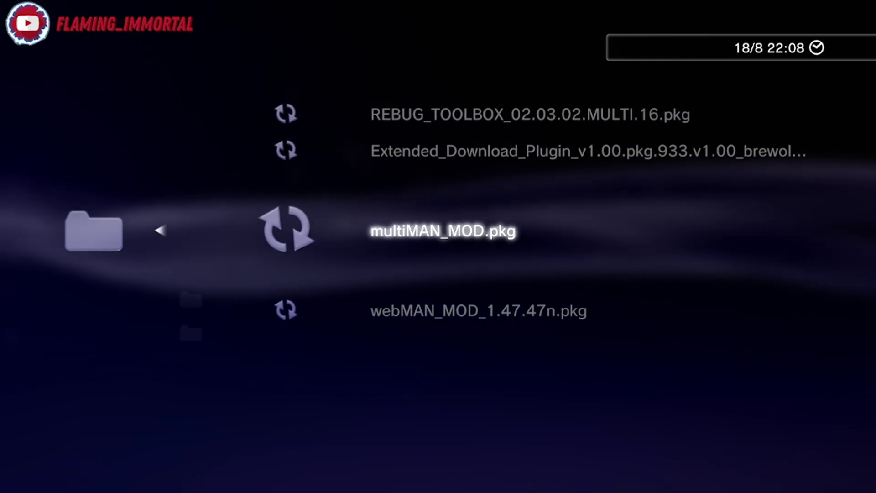
pyautogui.press('Return')
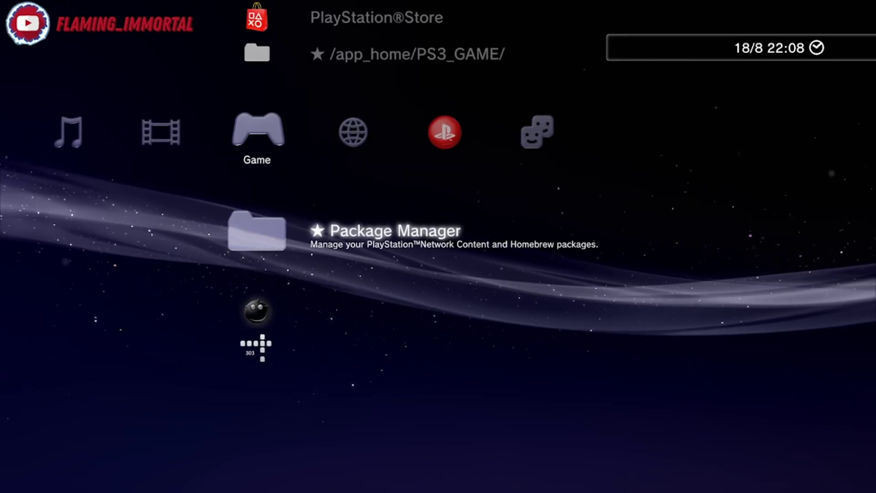
pyautogui.press('v')
pyautogui.press('Escape')
pyautogui.press('v')
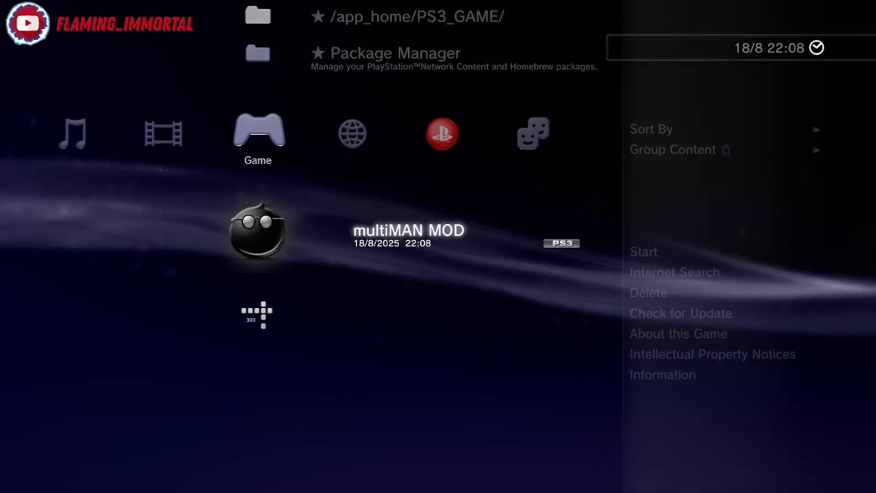
pyautogui.press('Escape')
pyautogui.press('Up')
pyautogui.press('Up')
pyautogui.press('Down')
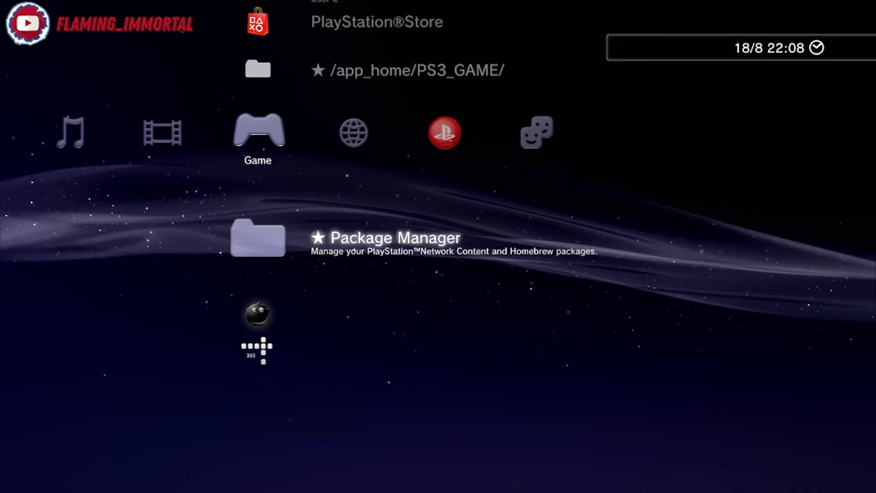
pyautogui.press('Down')
pyautogui.press('Up')
pyautogui.press('Up')
pyautogui.press('Down')
pyautogui.press('Down')
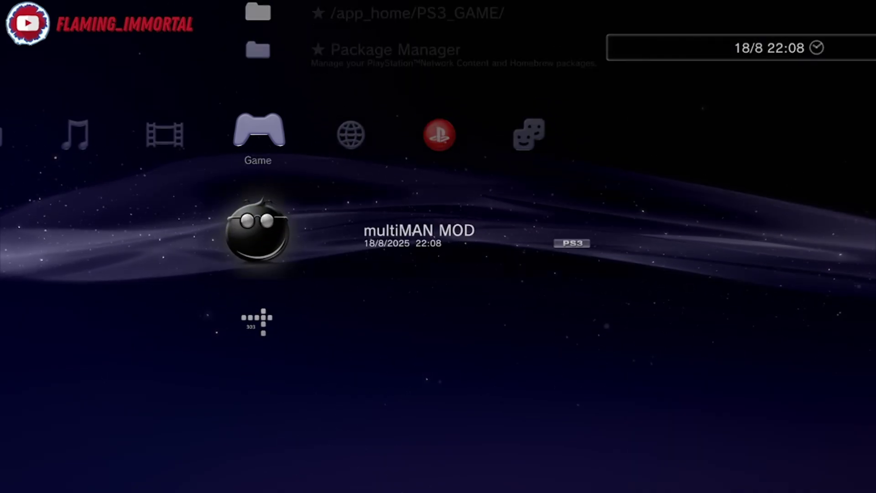
pyautogui.press('v')
pyautogui.press('Escape')
pyautogui.press('Up')
pyautogui.press('Up')
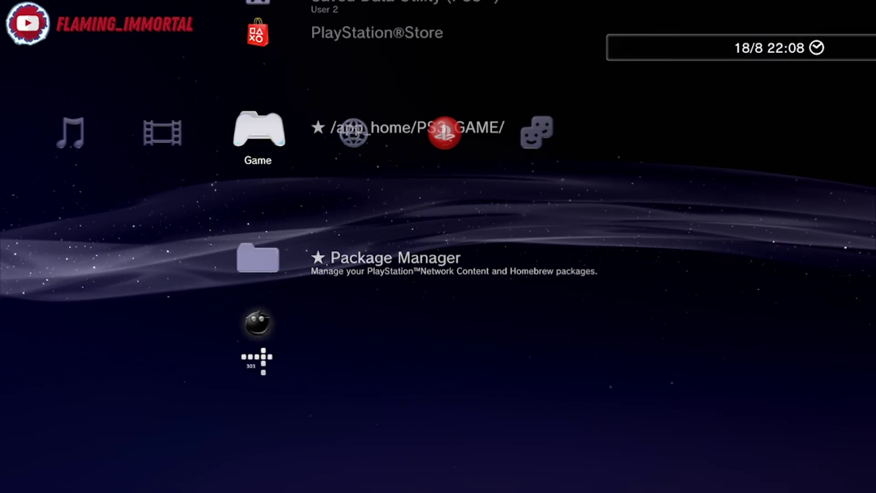
# Launch multiMAN MOD from the Game column.
pyautogui.press('Down')
pyautogui.press('Down')
pyautogui.press('v')
pyautogui.press('Escape')
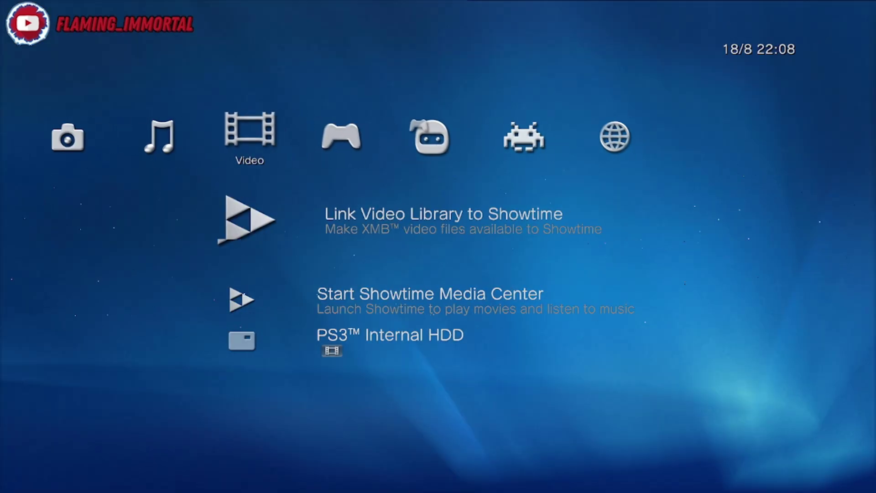
# Look through the category columns from Photo and Video across to Game and Favorites.
pyautogui.press('Right')
pyautogui.press('Right')
pyautogui.press('Right')
pyautogui.press('Left')
pyautogui.press('Left')
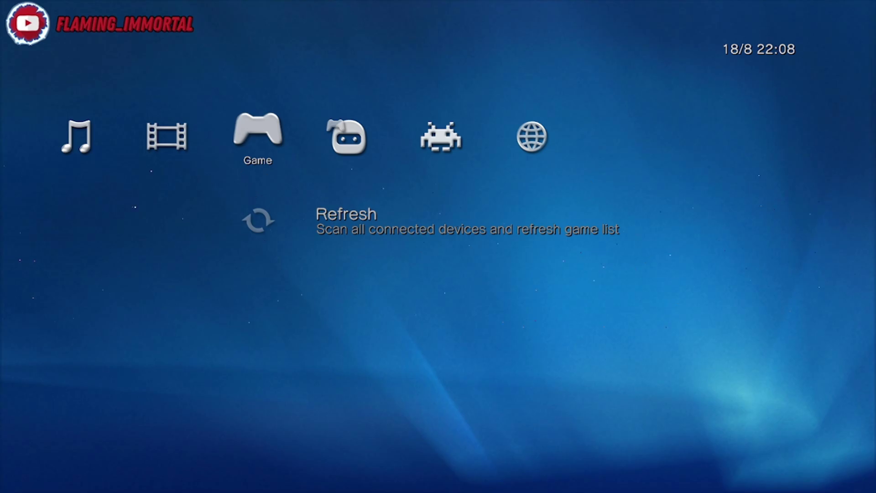
pyautogui.press('Left')
pyautogui.press('Right')
pyautogui.press('Right')
pyautogui.press('Left')
pyautogui.press('Left')
pyautogui.press('Right')
pyautogui.press('Left')
pyautogui.press('Left')
pyautogui.press('Left')
pyautogui.press('Left')
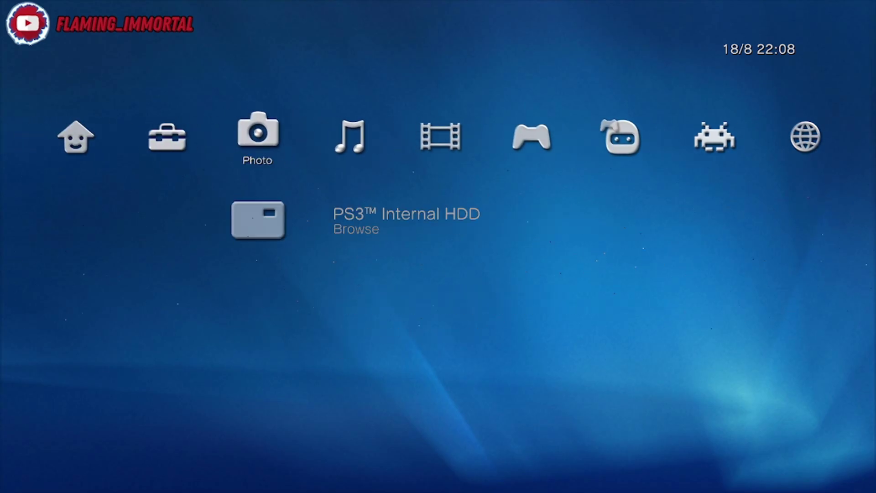
pyautogui.press('Right')
pyautogui.press('Right')
pyautogui.press('Left')
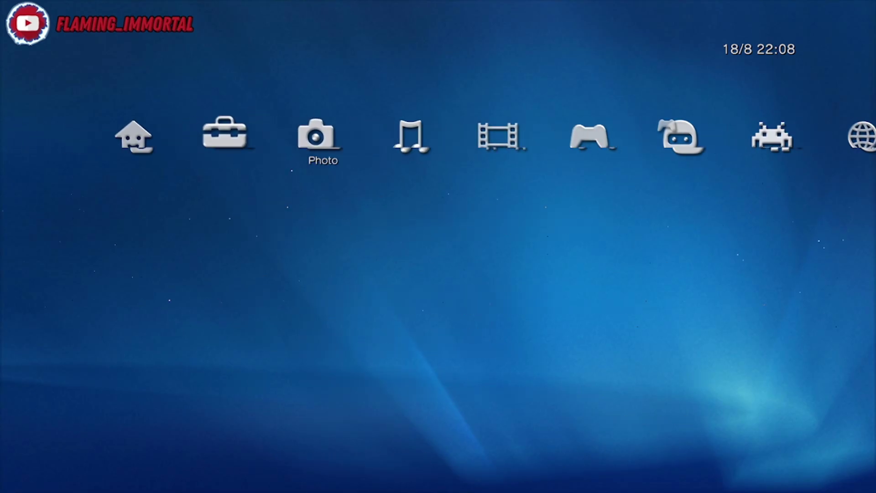
# Set Theme Audio to Disable in the Settings column.
pyautogui.press('Left')
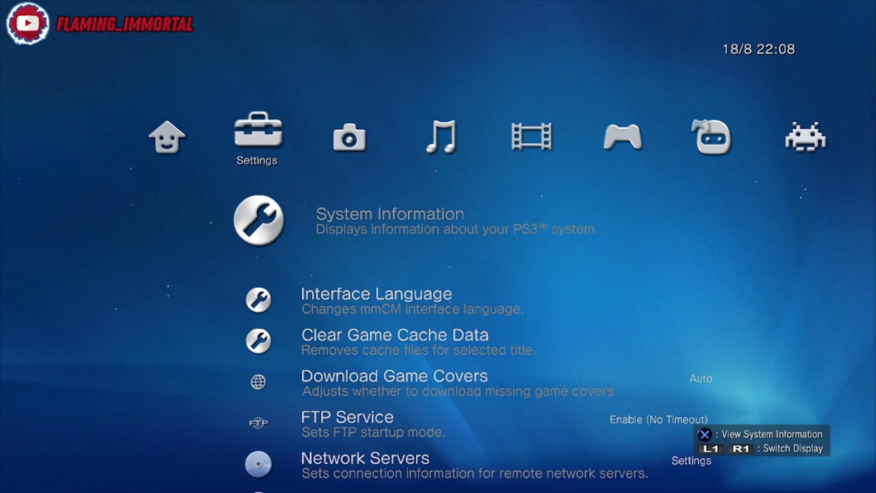
pyautogui.press('Down')
pyautogui.press('Down')
pyautogui.press('Down')
pyautogui.press('Down')
pyautogui.press('Down')
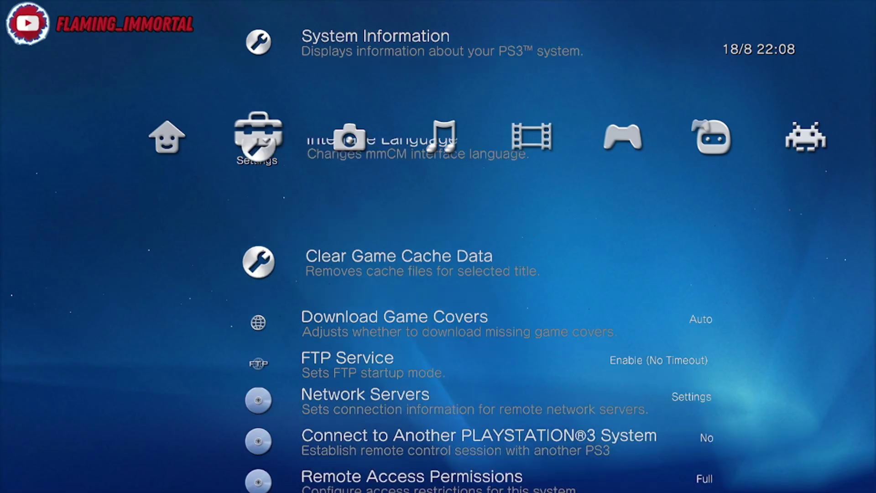
pyautogui.press('Down')
pyautogui.press('Down')
pyautogui.press('Down')
pyautogui.press('Down')
pyautogui.press('Down')
pyautogui.press('Down')
pyautogui.press('Down')
pyautogui.press('Down')
pyautogui.press('Down')
pyautogui.press('Down')
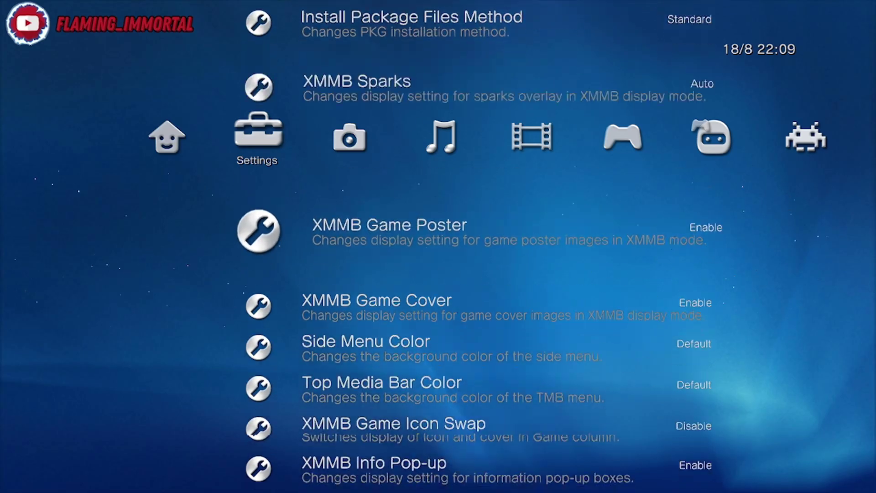
pyautogui.press('Down')
pyautogui.press('Down')
pyautogui.press('Down')
pyautogui.press('Down')
pyautogui.press('Down')
pyautogui.press('Down')
pyautogui.press('Down')
pyautogui.press('Down')
pyautogui.press('Down')
pyautogui.press('Down')
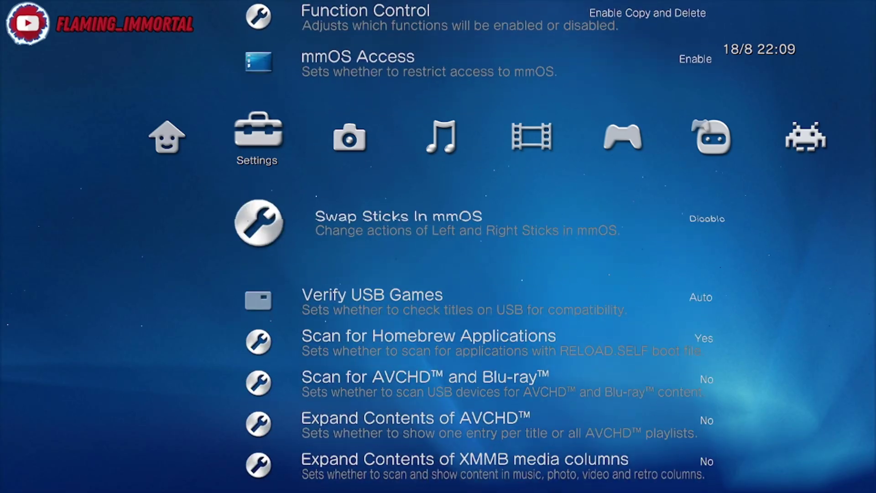
pyautogui.press('Down')
pyautogui.press('Down')
pyautogui.press('Down')
pyautogui.press('Down')
pyautogui.press('Down')
pyautogui.press('Down')
pyautogui.press('Down')
pyautogui.press('Down')
pyautogui.press('Down')
pyautogui.press('Down')
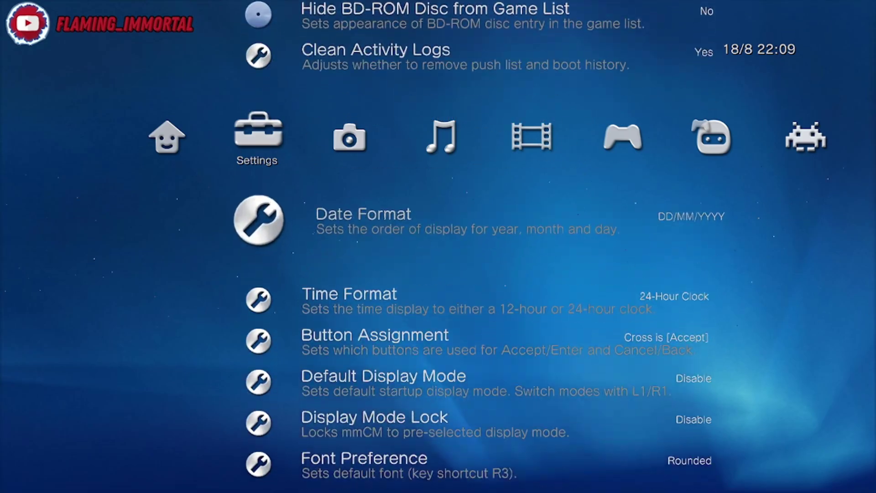
pyautogui.press('Down')
pyautogui.press('Down')
pyautogui.press('Down')
pyautogui.press('Return')
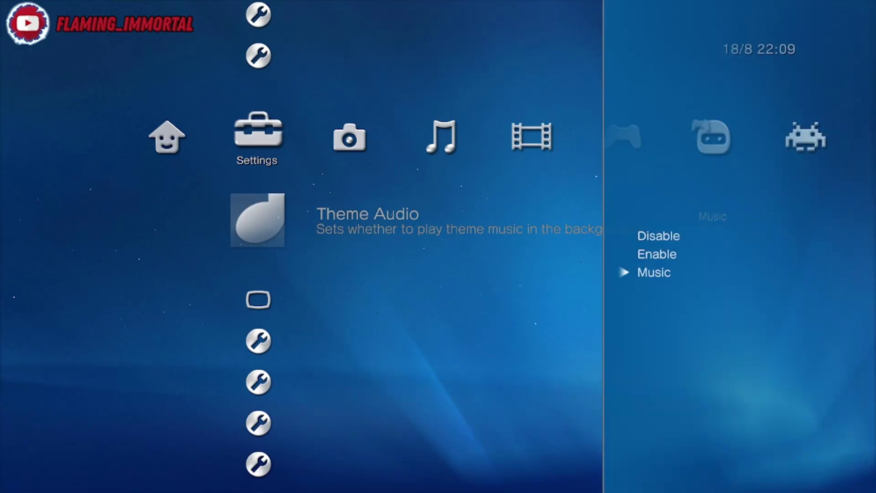
pyautogui.press('Return')
# Look over the Settings entries around Title Name Appearance and return to the mmCM column.
pyautogui.press('Down')
pyautogui.press('Down')
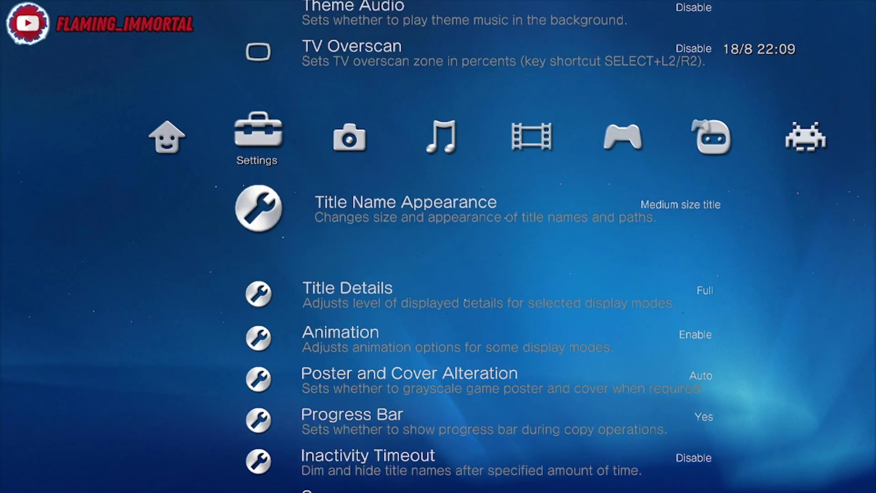
pyautogui.press('Up')
pyautogui.press('Up')
pyautogui.press('Up')
pyautogui.press('Up')
pyautogui.press('Up')
pyautogui.press('Up')
pyautogui.press('Up')
pyautogui.press('Up')
pyautogui.press('Up')
pyautogui.press('Up')
pyautogui.press('Up')
pyautogui.press('Up')
pyautogui.press('Up')
pyautogui.press('Up')
pyautogui.press('Up')
pyautogui.press('Up')
pyautogui.press('Up')
pyautogui.press('Up')
pyautogui.press('Up')
pyautogui.press('Up')
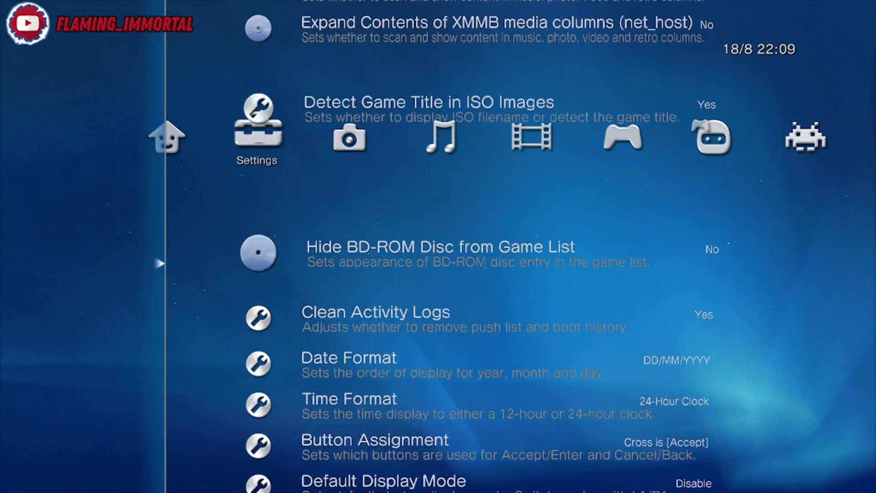
pyautogui.press('Up')
pyautogui.press('Up')
pyautogui.press('Up')
pyautogui.press('Up')
pyautogui.press('Up')
pyautogui.press('Up')
pyautogui.press('Up')
pyautogui.press('Up')
pyautogui.press('Up')
pyautogui.press('Up')
pyautogui.press('Left')
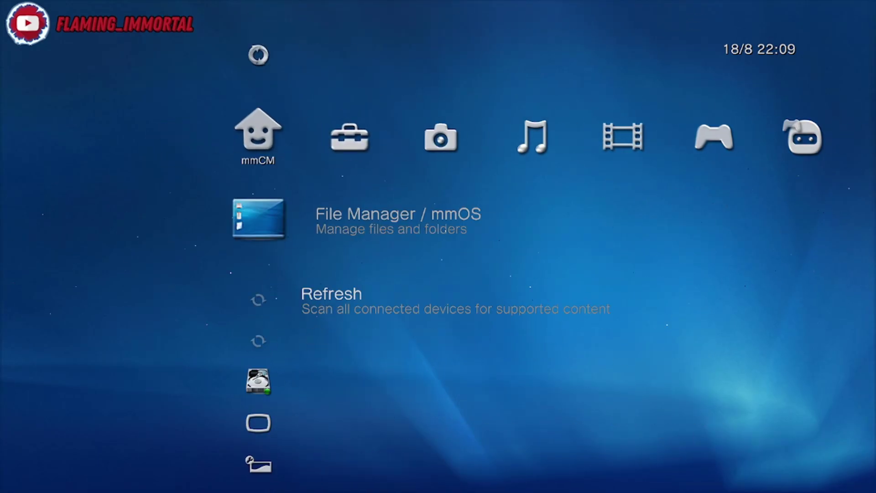
# Examine the entries offered in the Retro and Web columns.
pyautogui.press('Up')
pyautogui.press('Right')
pyautogui.press('Right')
pyautogui.press('Right')
pyautogui.press('Right')
pyautogui.press('Right')
pyautogui.press('Right')
pyautogui.press('Right')
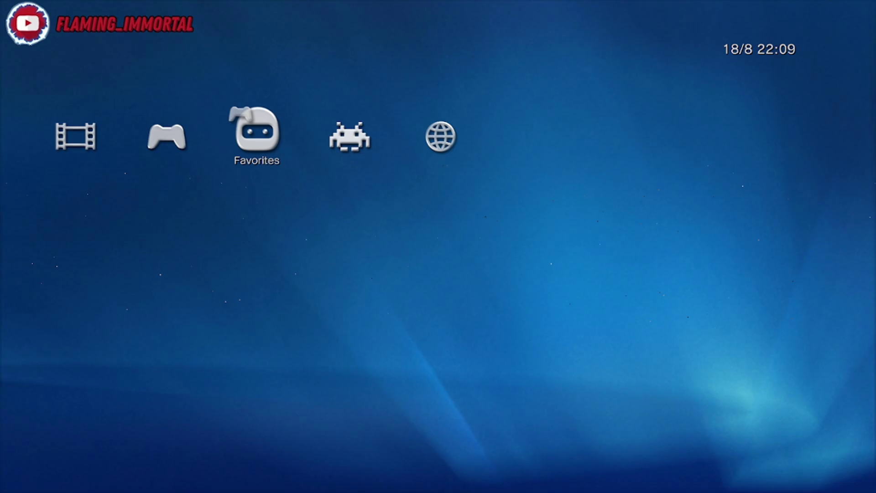
pyautogui.press('Down')
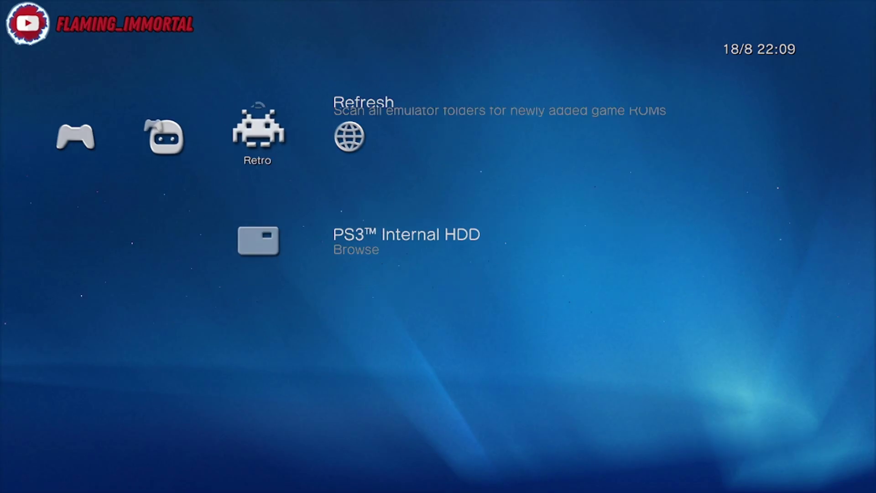
pyautogui.press('Up')
pyautogui.press('Right')
pyautogui.press('Down')
pyautogui.press('Down')
pyautogui.press('Down')
pyautogui.press('Down')
pyautogui.press('Down')
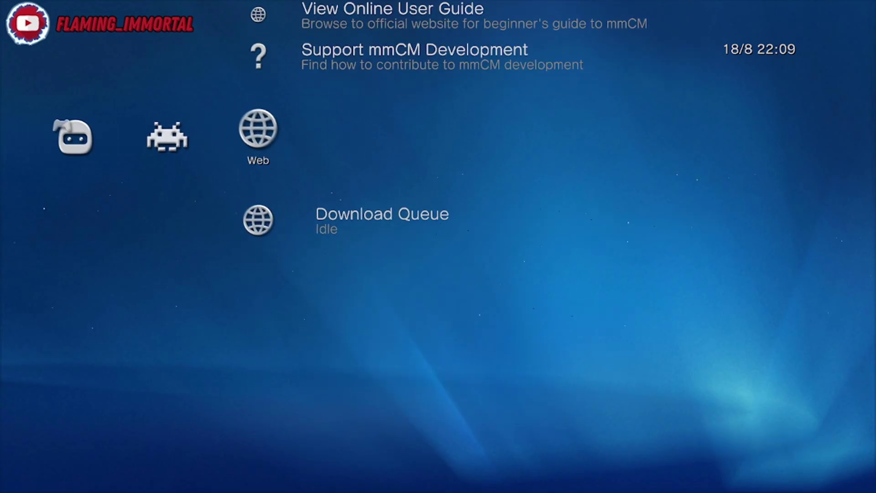
pyautogui.press('Up')
pyautogui.press('Up')
pyautogui.press('Up')
pyautogui.press('Up')
pyautogui.press('Up')
pyautogui.press('Down')
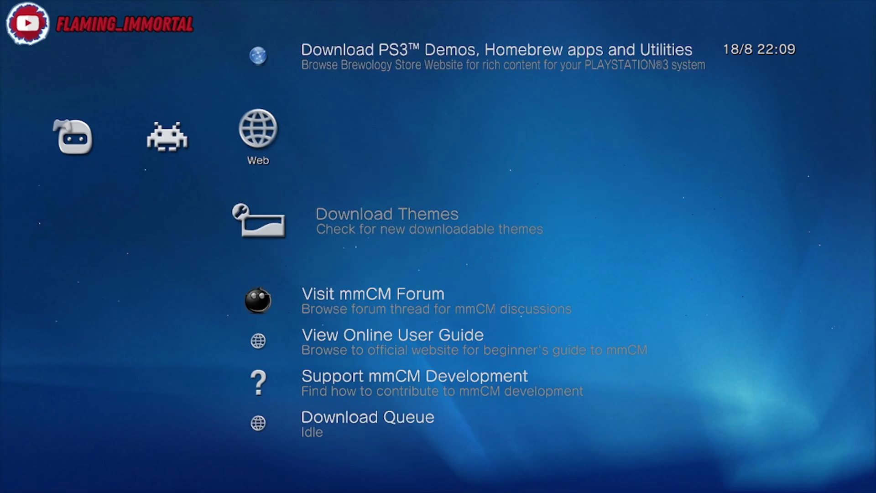
# Start File Manager / mmOS from the mmCM column and open PS3 Root on its desktop.
pyautogui.press('Left')
pyautogui.press('Left')
pyautogui.press('Left')
pyautogui.press('Left')
pyautogui.press('Left')
pyautogui.press('Left')
pyautogui.press('Left')
pyautogui.press('Left')
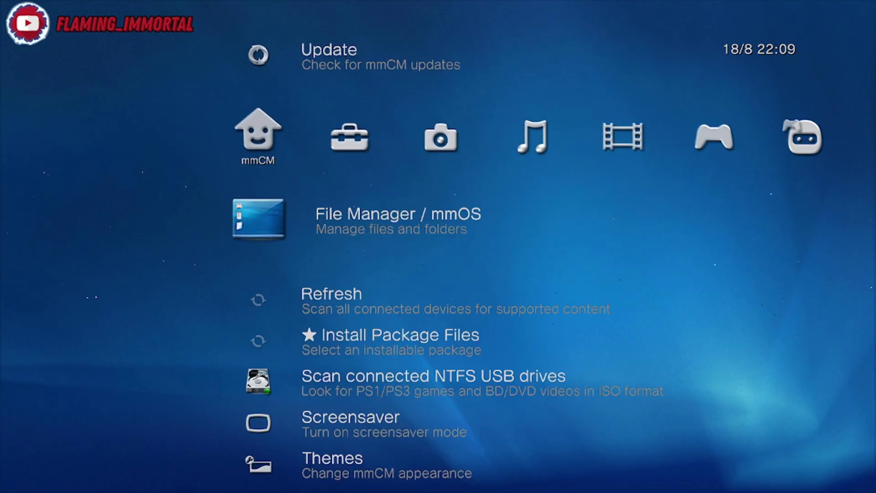
pyautogui.press('Return')
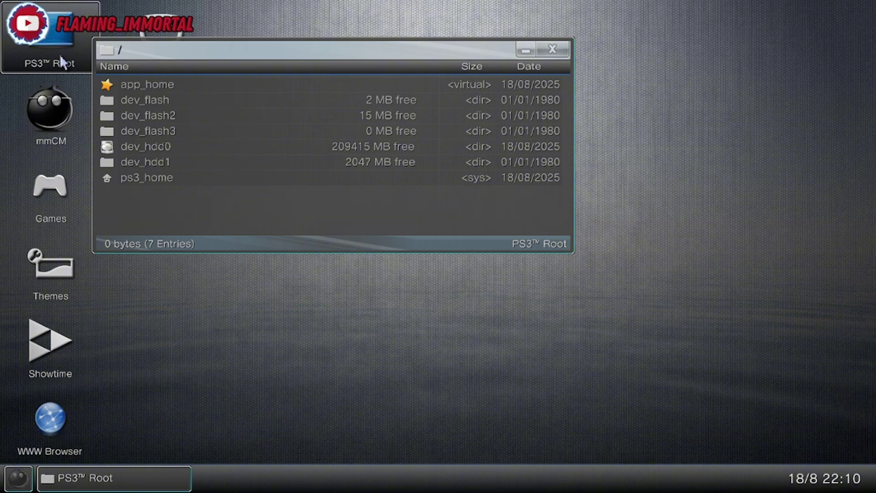
# Move the PS3 Root window to the middle of the desktop.
pyautogui.press('Right')
pyautogui.press('Down')
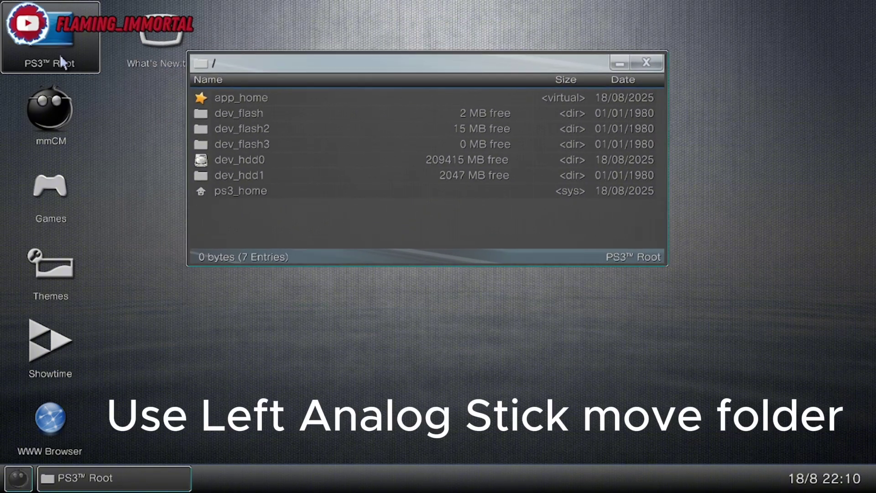
pyautogui.press('Up')
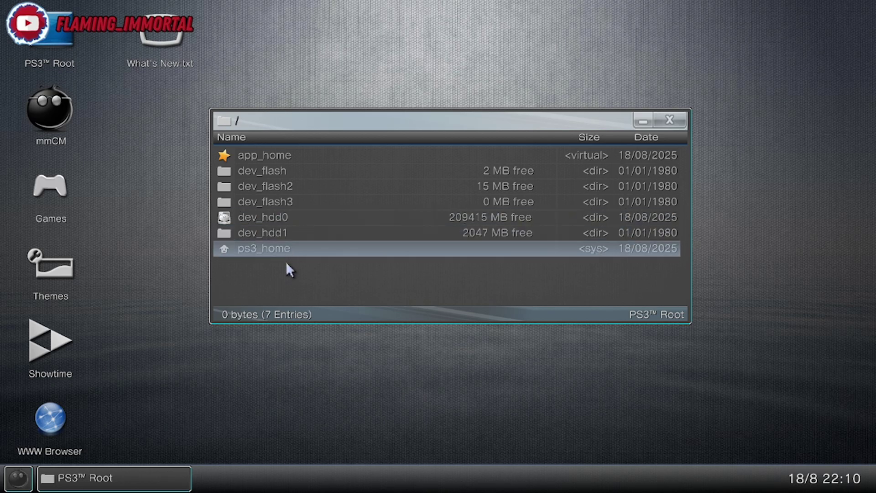
# Open the dev_hdd0 folder and look through the folders it contains.
pyautogui.doubleClick(290, 219)
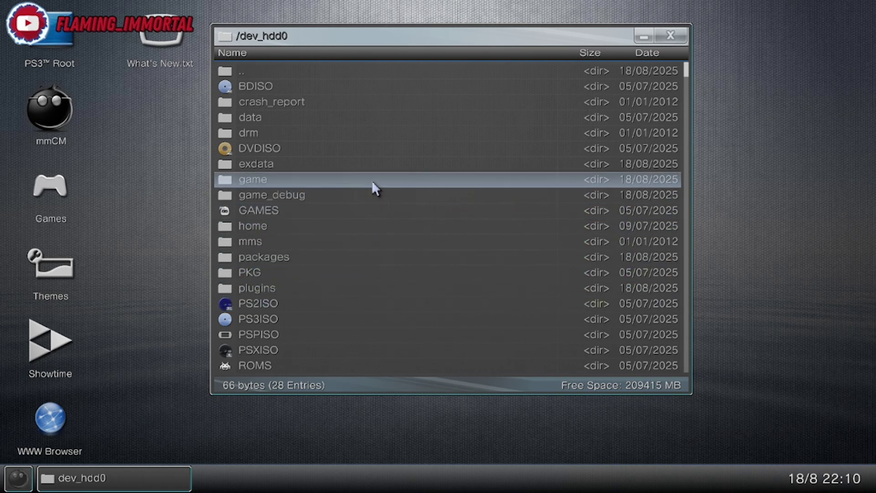
pyautogui.scroll(-5, 372, 182)
pyautogui.scroll(-8, 371, 180)
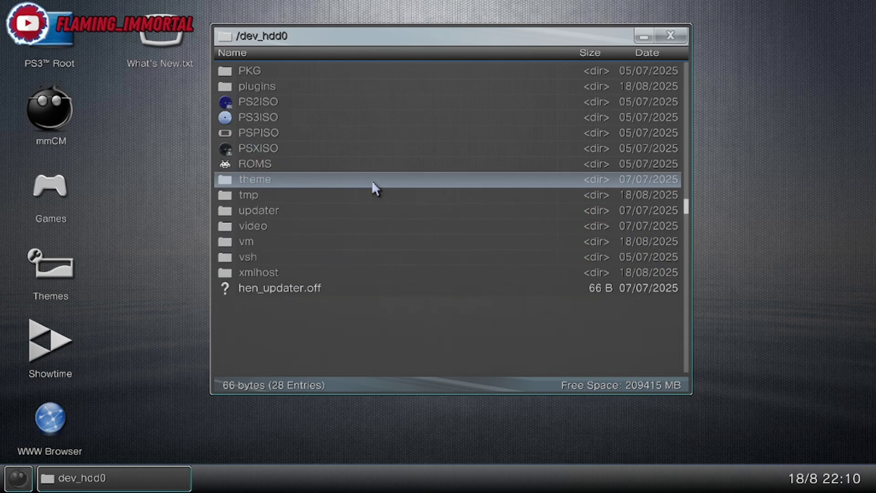
pyautogui.scroll(11, 371, 180)
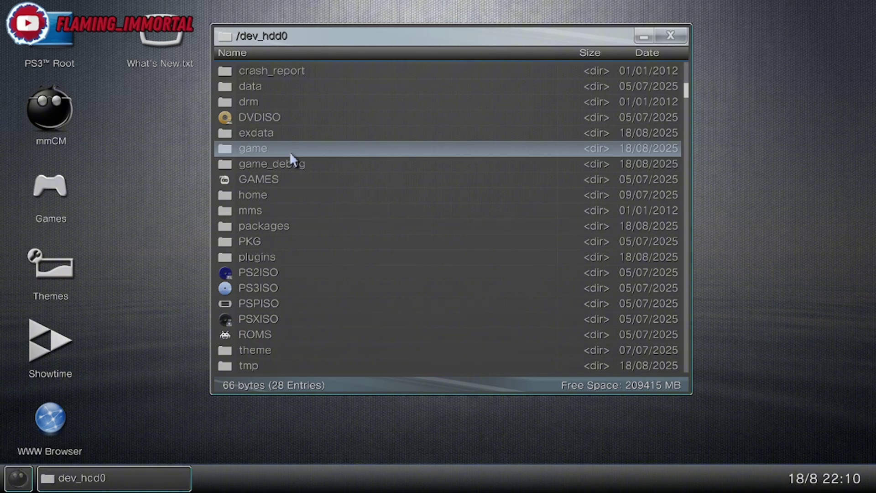
# Examine the actions available for the game folder in dev_hdd0, including Create New Folder, and dismiss them.
pyautogui.click(278, 148)
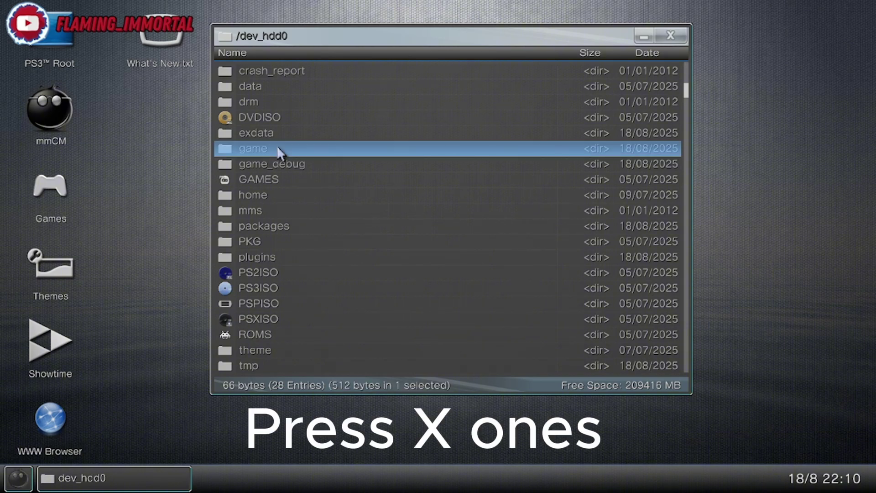
pyautogui.rightClick(278, 148)
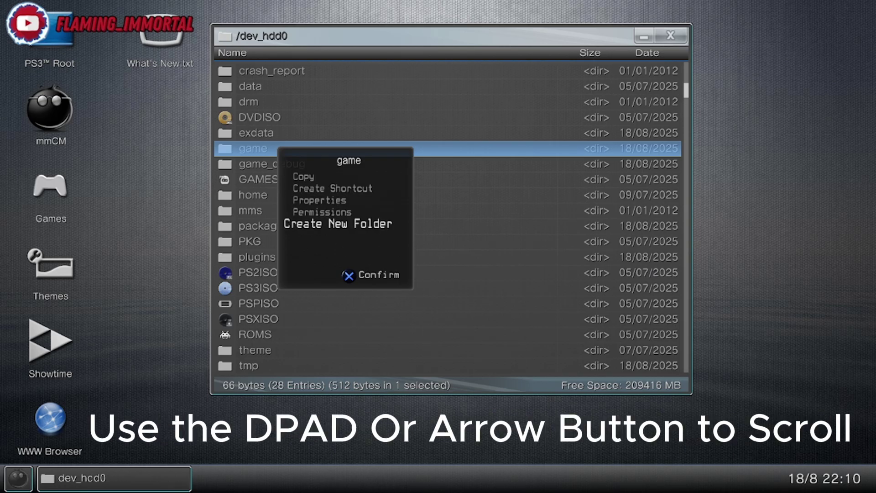
pyautogui.press('Up')
pyautogui.press('Up')
pyautogui.press('Escape')
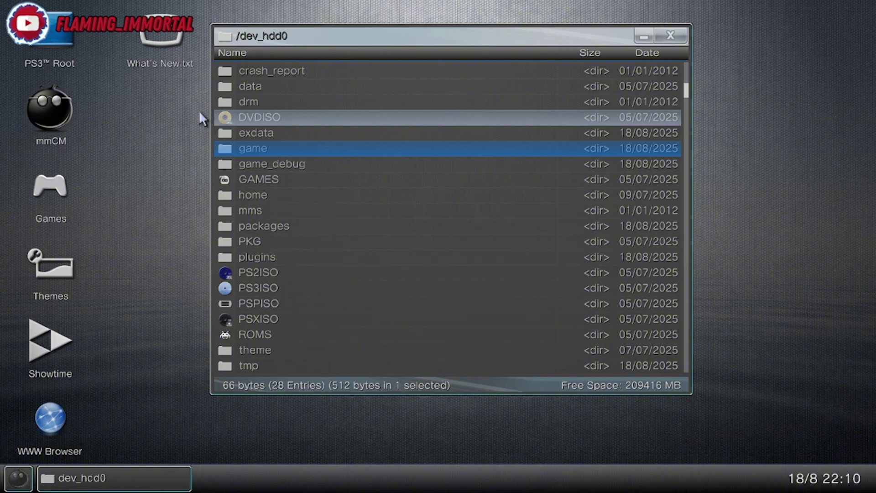
# Open PS3 Root in a second window, view the contents of dev_hdd1 and close that window.
pyautogui.click(85, 50)
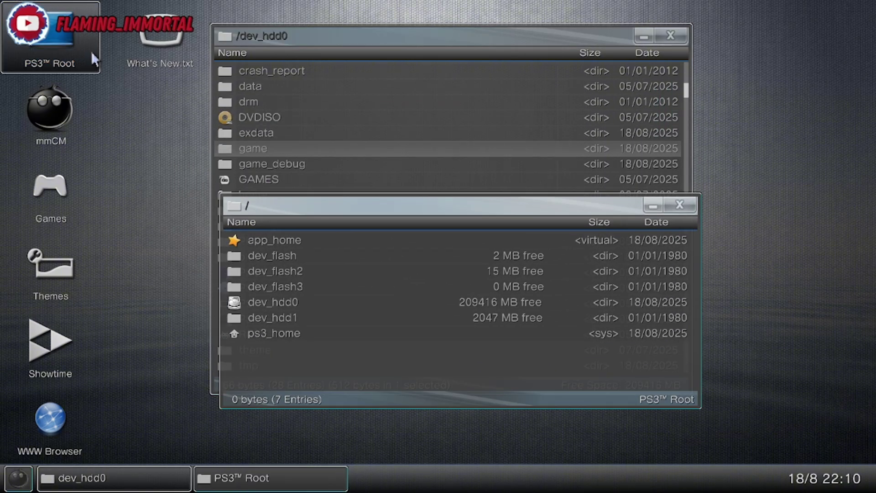
pyautogui.doubleClick(259, 314)
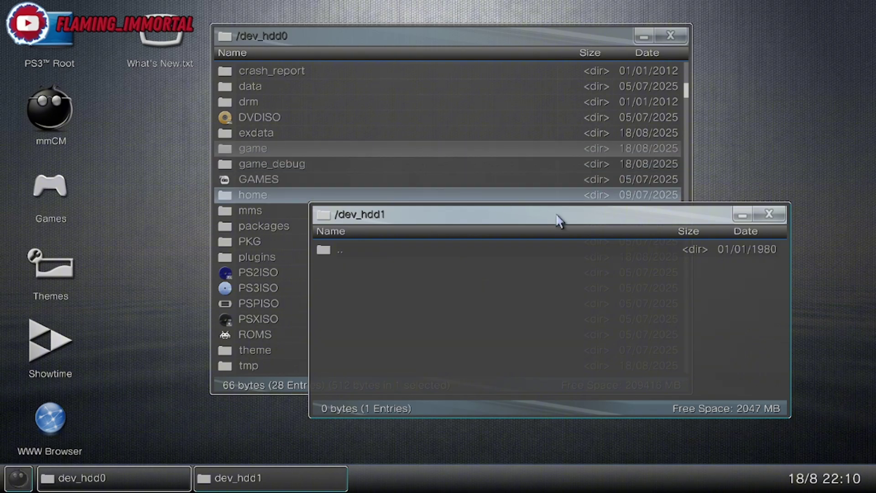
pyautogui.click(788, 214)
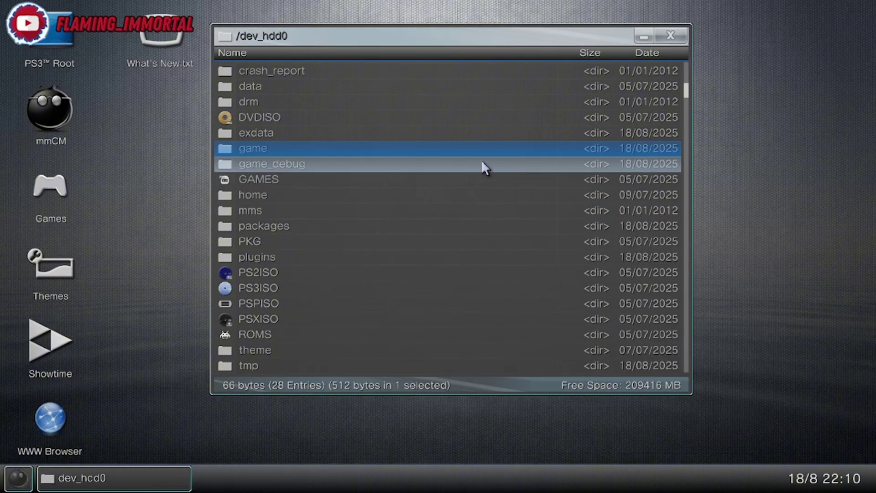
# Return to the mmCM main menu and look through its columns from Game out to both ends and back.
pyautogui.doubleClick(391, 148)
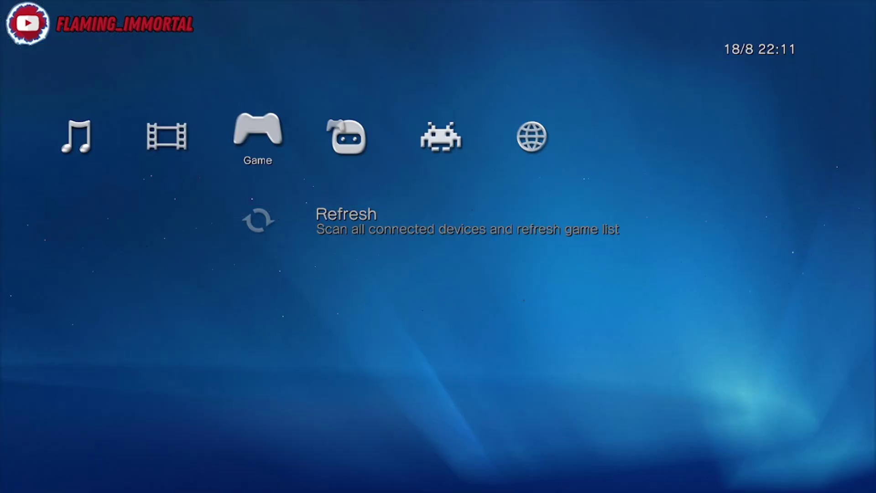
pyautogui.press('Right')
pyautogui.press('Right')
pyautogui.press('Right')
pyautogui.press('Left')
pyautogui.press('Left')
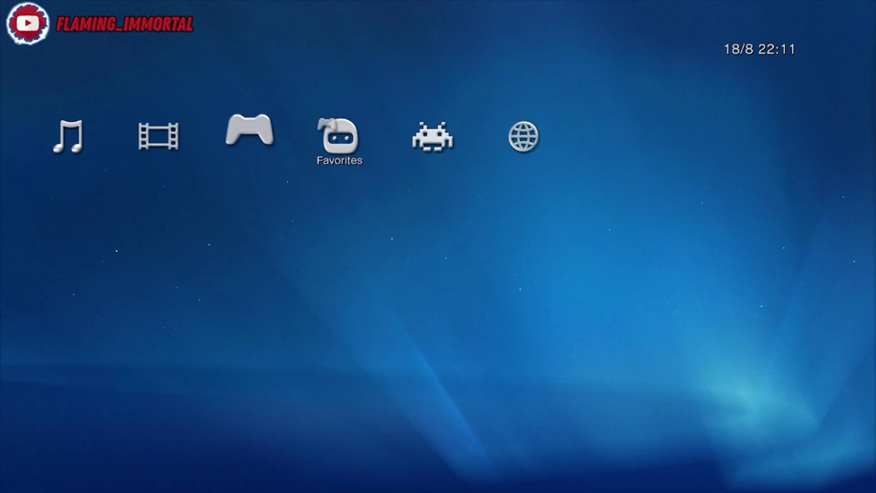
pyautogui.press('Left')
pyautogui.press('Left')
pyautogui.press('Left')
pyautogui.press('Left')
pyautogui.press('Left')
pyautogui.press('Left')
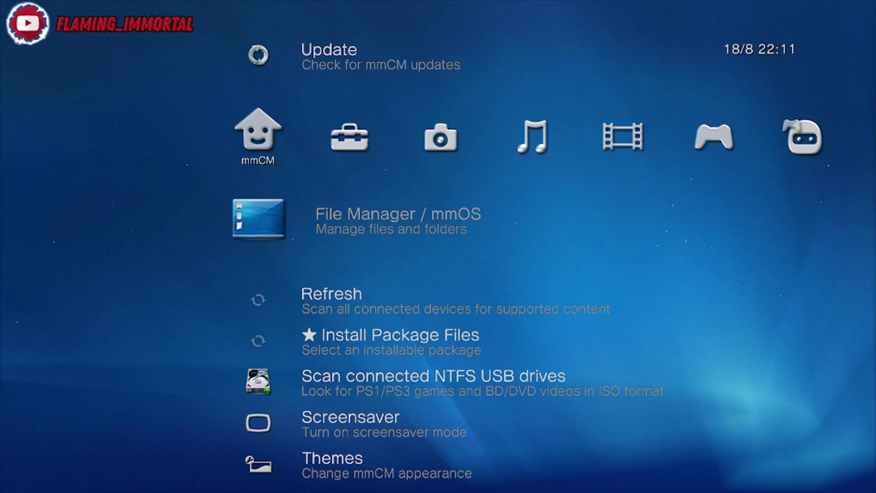
pyautogui.press('Right')
pyautogui.press('Right')
pyautogui.press('Right')
pyautogui.press('Right')
pyautogui.press('Right')
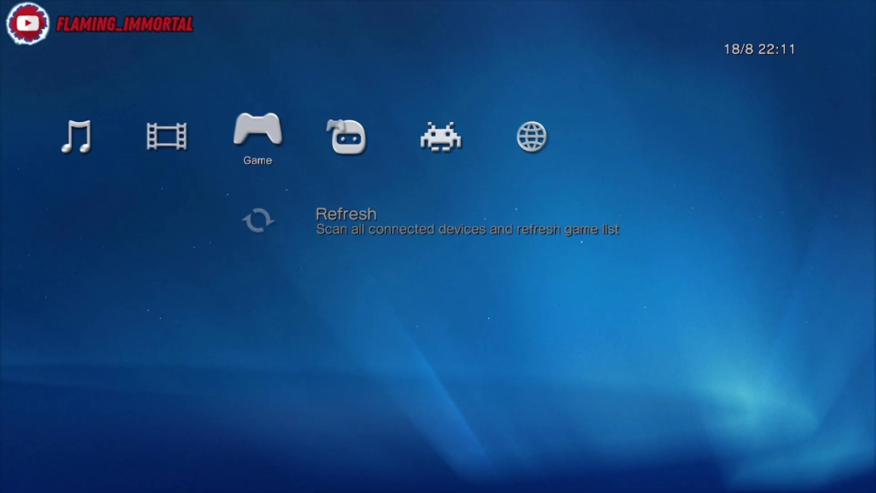
# Back out of the prompt to quit to the XMB screen and go to the Quit entry in the mmCM column.
pyautogui.press('Escape')
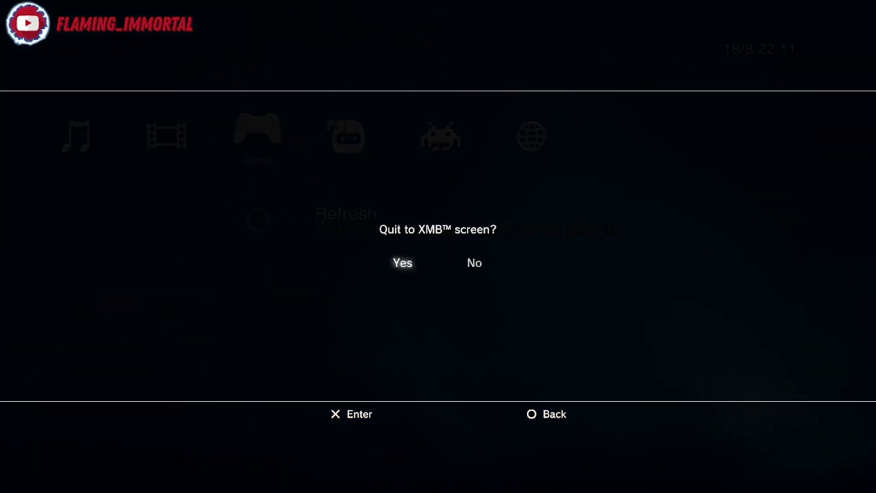
pyautogui.press('Return')
pyautogui.press('Left')
pyautogui.press('Left')
pyautogui.press('Left')
pyautogui.press('Left')
pyautogui.press('Left')
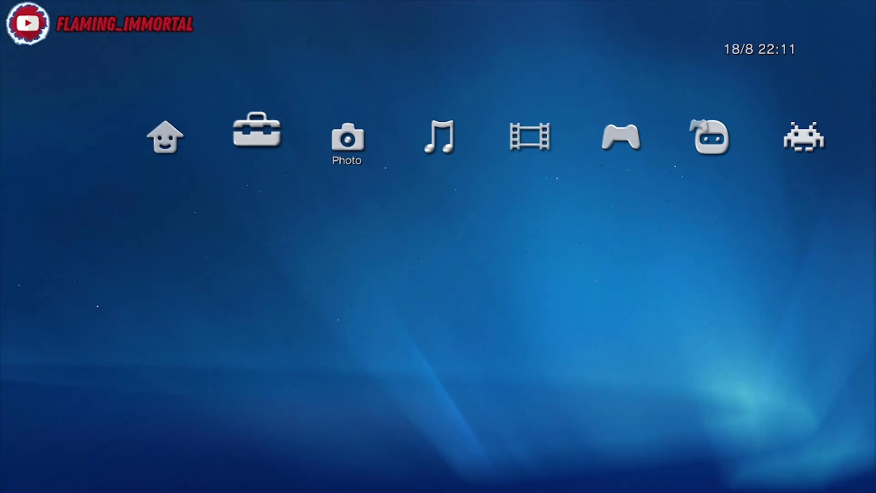
pyautogui.press('Down')
pyautogui.press('Down')
pyautogui.press('Down')
pyautogui.press('Down')
pyautogui.press('Down')
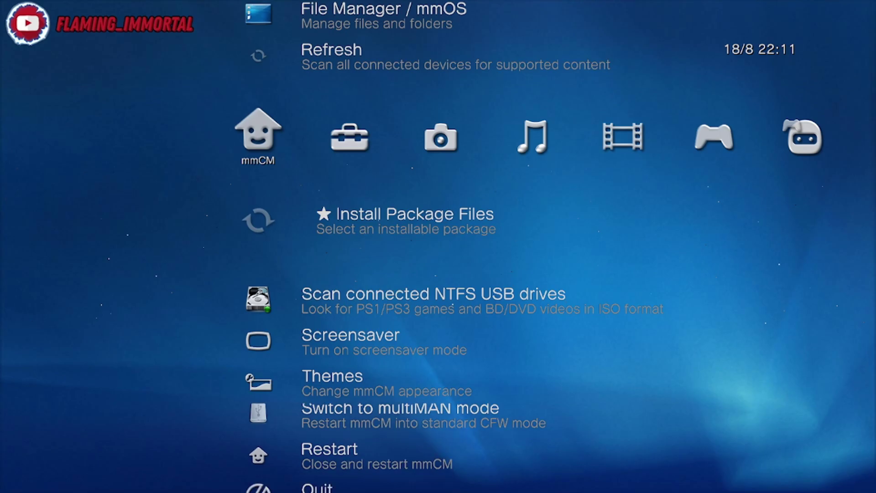
pyautogui.press('Down')
pyautogui.press('Down')
pyautogui.press('Down')
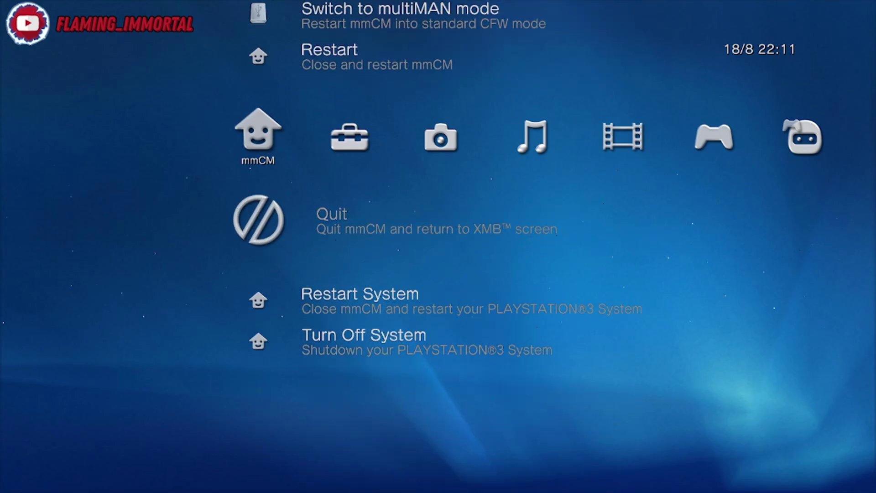